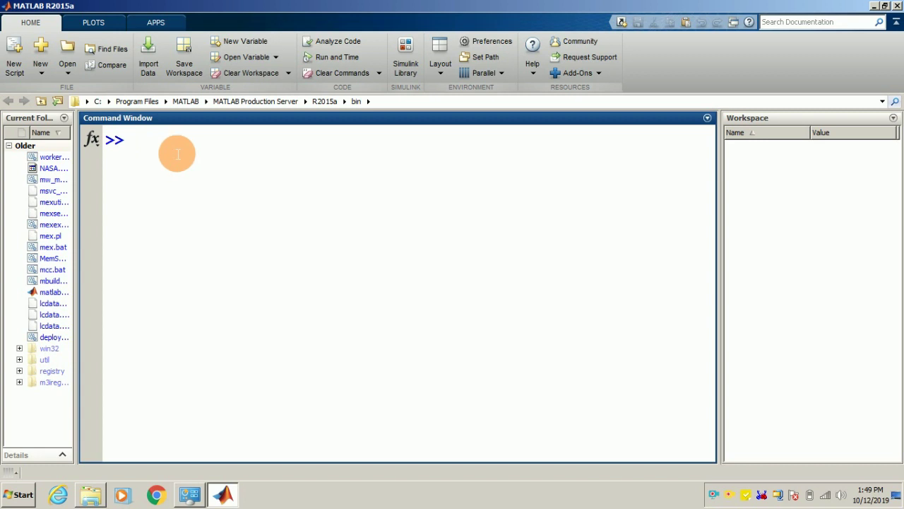
- In the Colors preferences, set the text colour to black and the background to cyan
{"action": "left_click", "coordinate": [500, 46]}
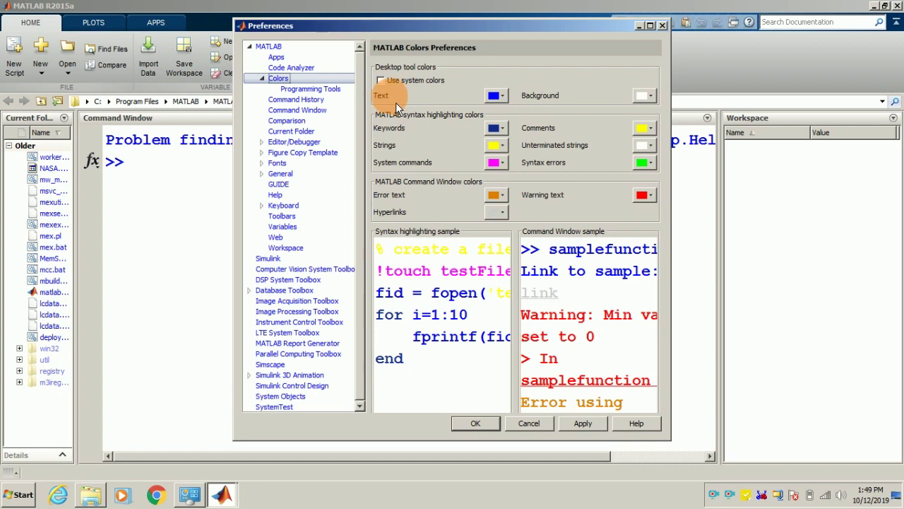
{"action": "left_click", "coordinate": [496, 96]}
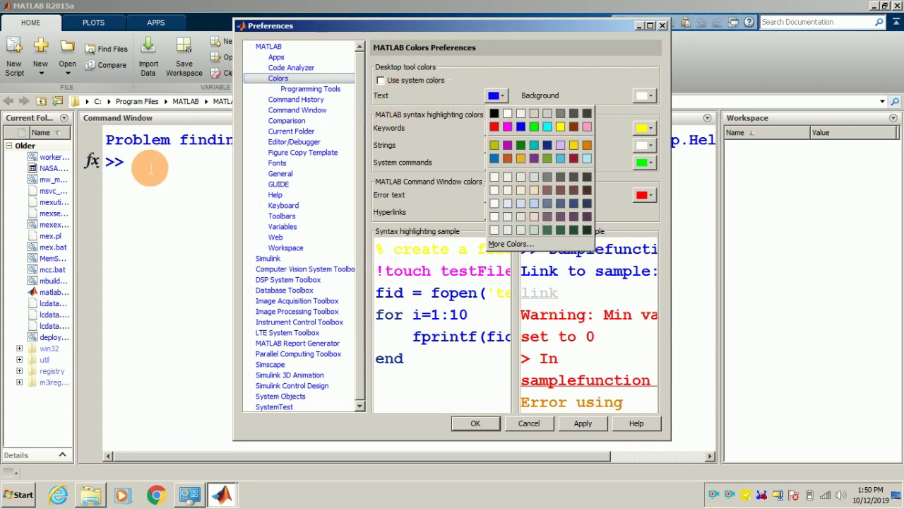
{"action": "left_click", "coordinate": [145, 165]}
{"action": "left_click", "coordinate": [116, 142]}
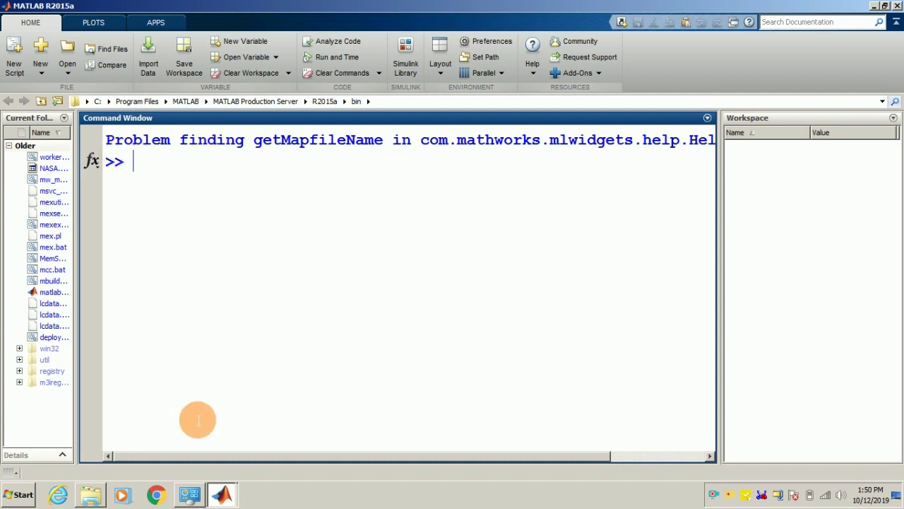
{"action": "left_click", "coordinate": [228, 485]}
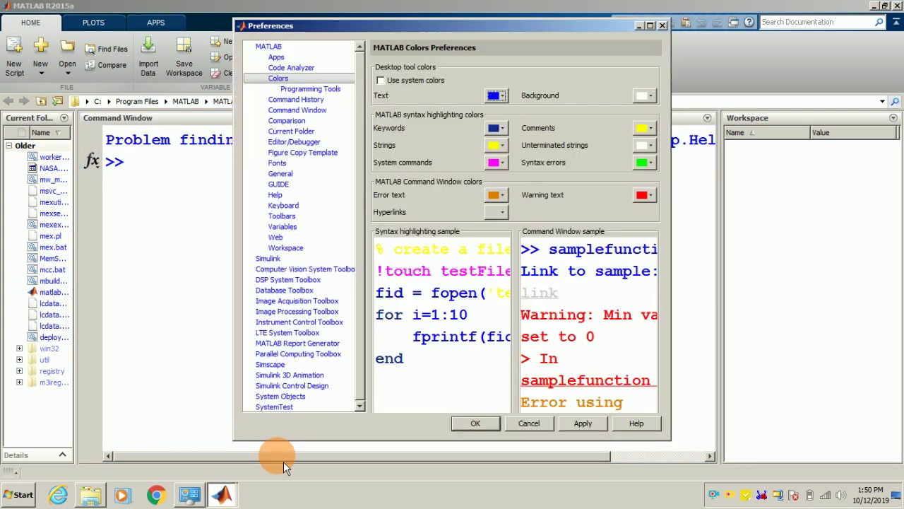
{"action": "left_click", "coordinate": [499, 96]}
{"action": "left_click", "coordinate": [493, 113]}
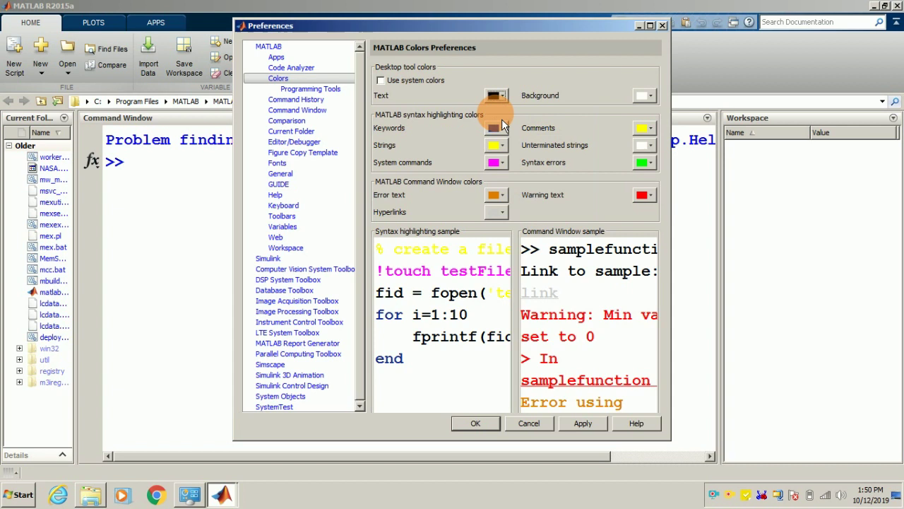
{"action": "left_click", "coordinate": [653, 99]}
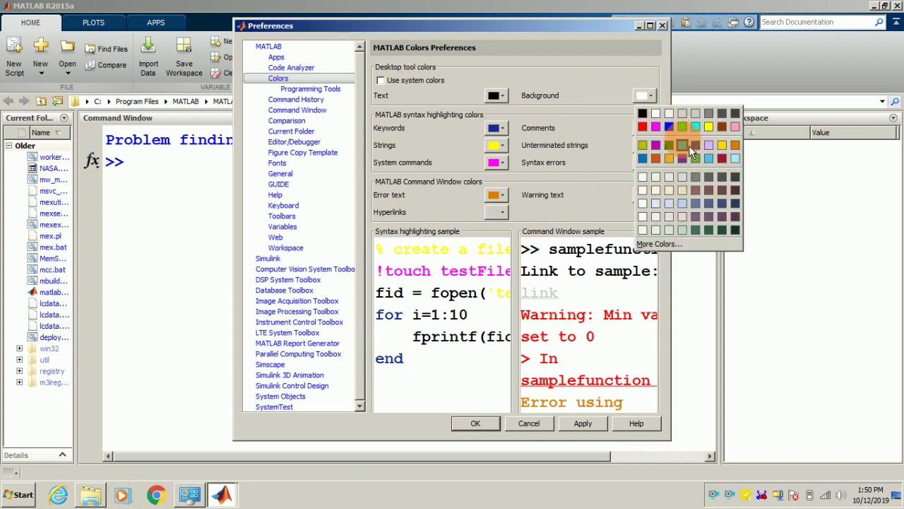
{"action": "left_click", "coordinate": [704, 142]}
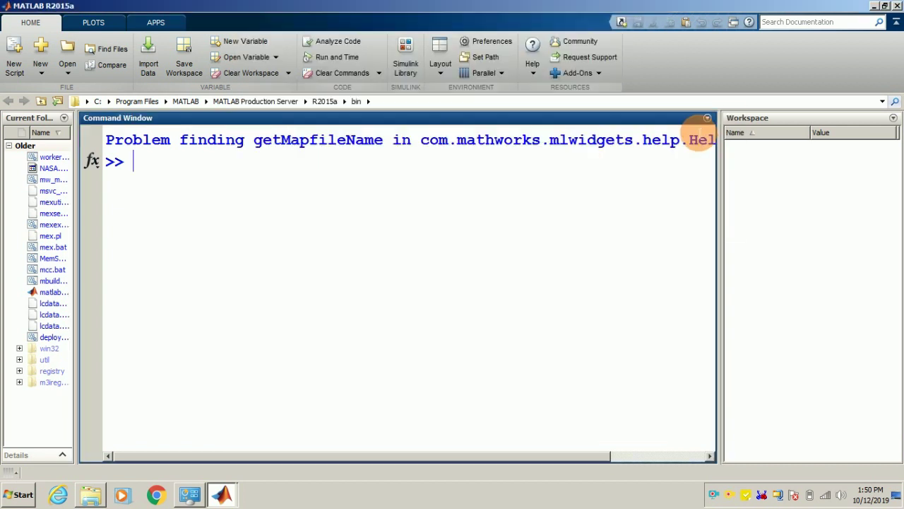
{"action": "left_click", "coordinate": [229, 494]}
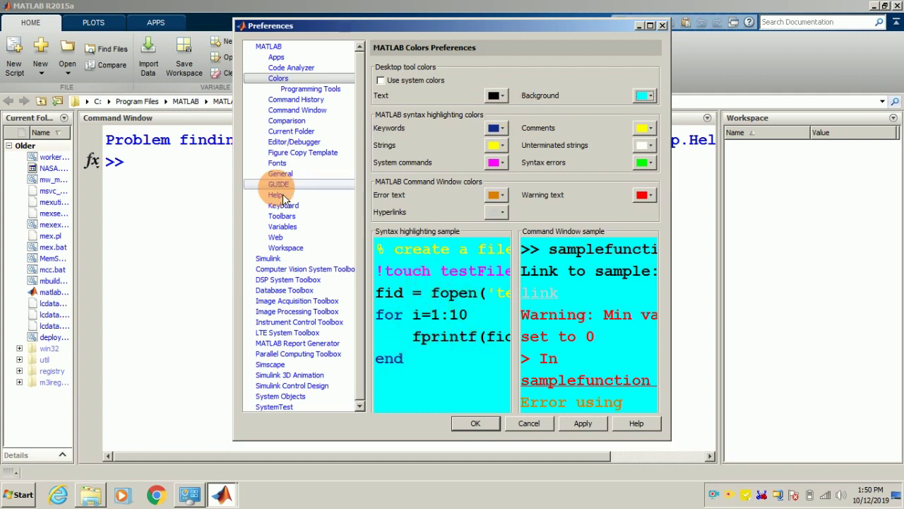
- Make unterminated strings magenta and comments dark green
{"action": "left_click", "coordinate": [163, 199]}
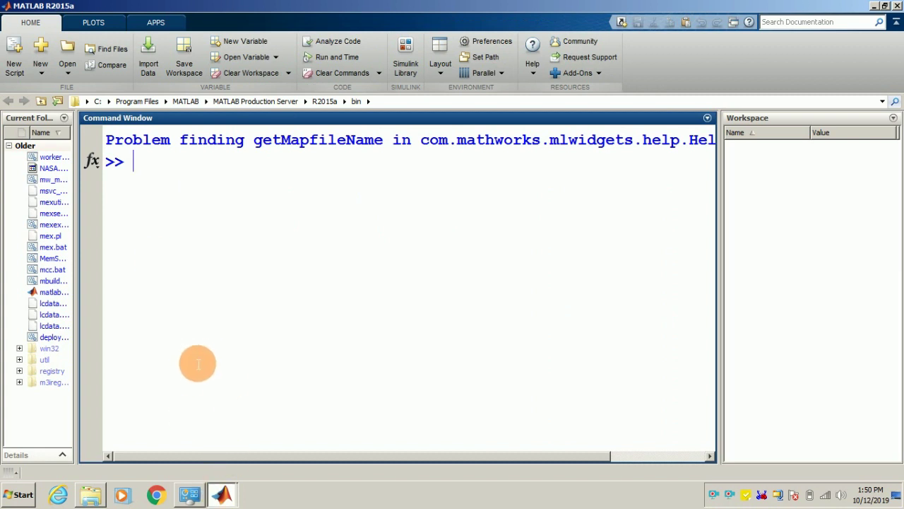
{"action": "left_click", "coordinate": [225, 489]}
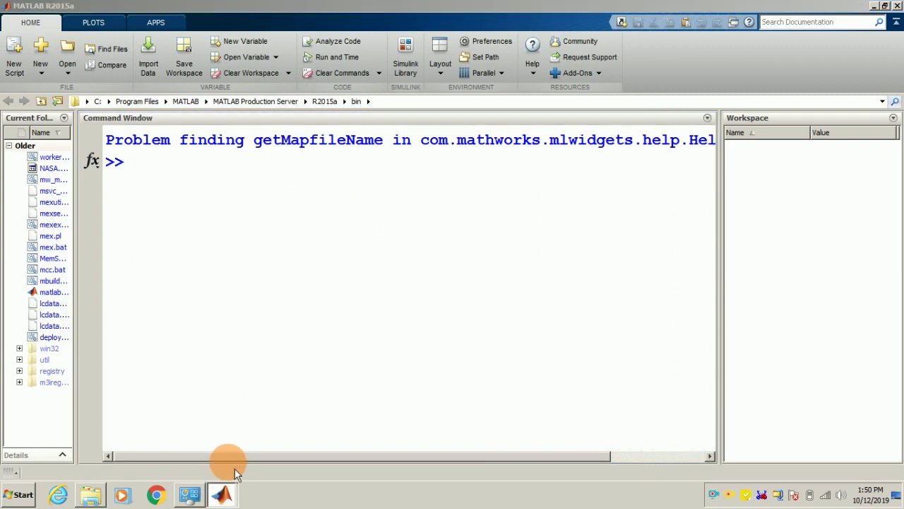
{"action": "left_click", "coordinate": [233, 456]}
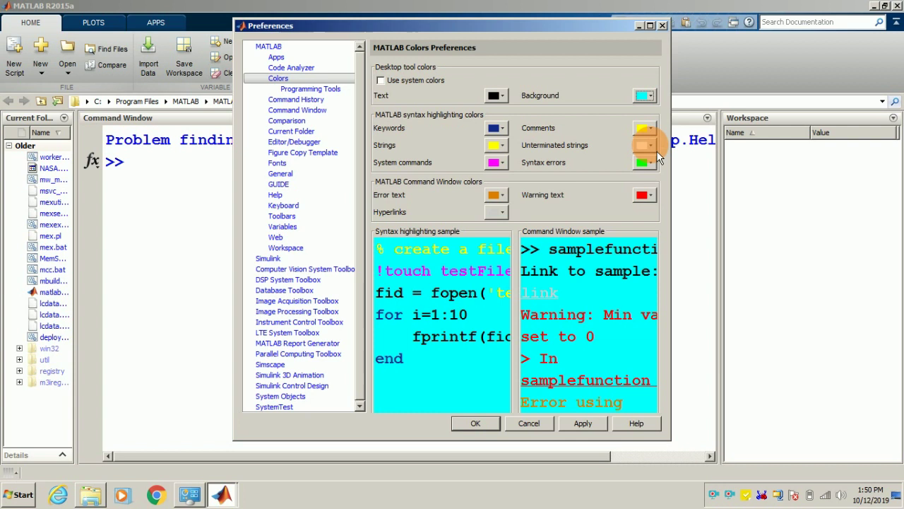
{"action": "left_click", "coordinate": [656, 151]}
{"action": "left_click", "coordinate": [665, 180]}
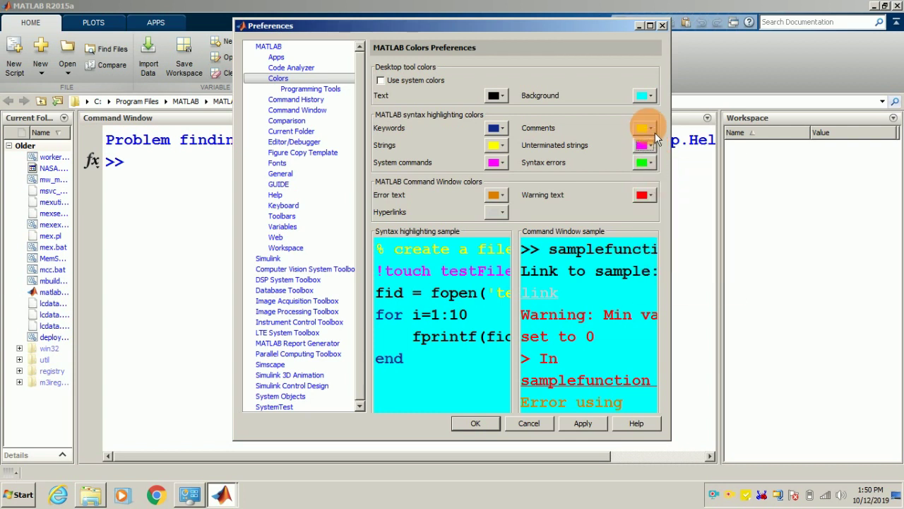
{"action": "left_click", "coordinate": [655, 132]}
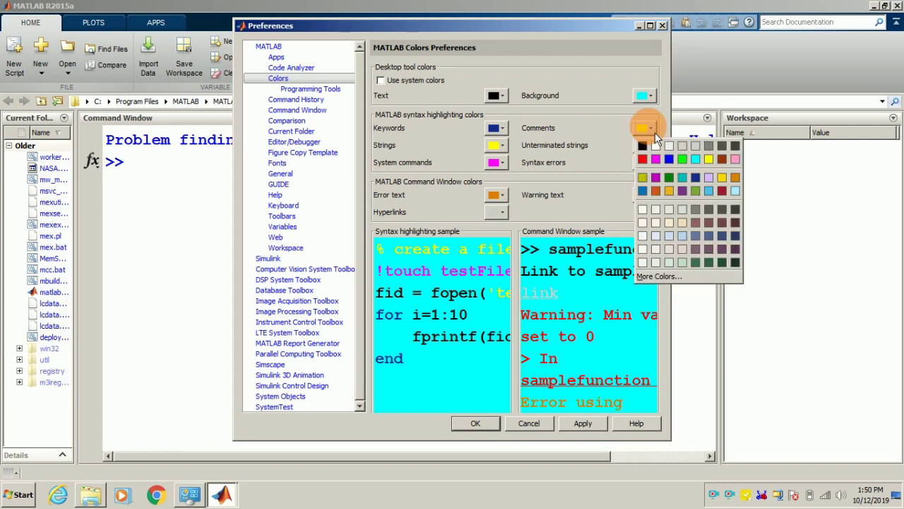
{"action": "left_click", "coordinate": [680, 183]}
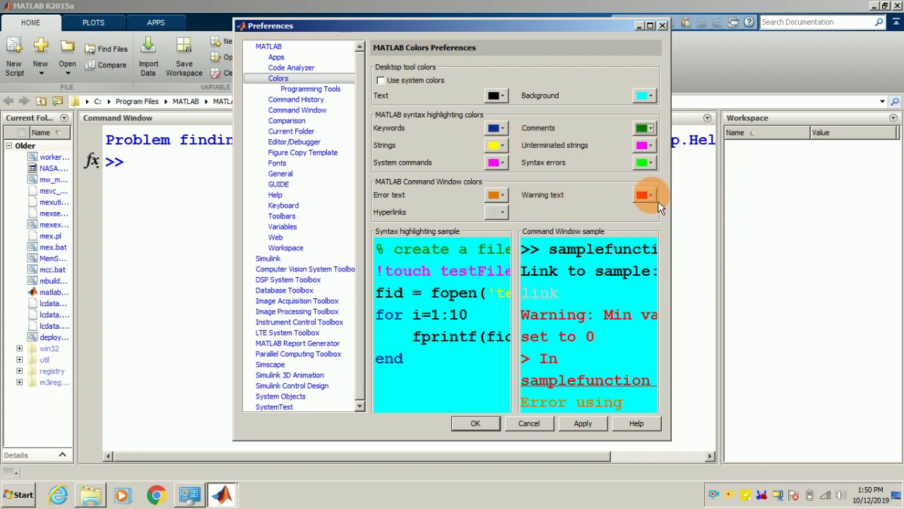
- Make error text red, then apply the colour settings and close Preferences
{"action": "left_click", "coordinate": [507, 199]}
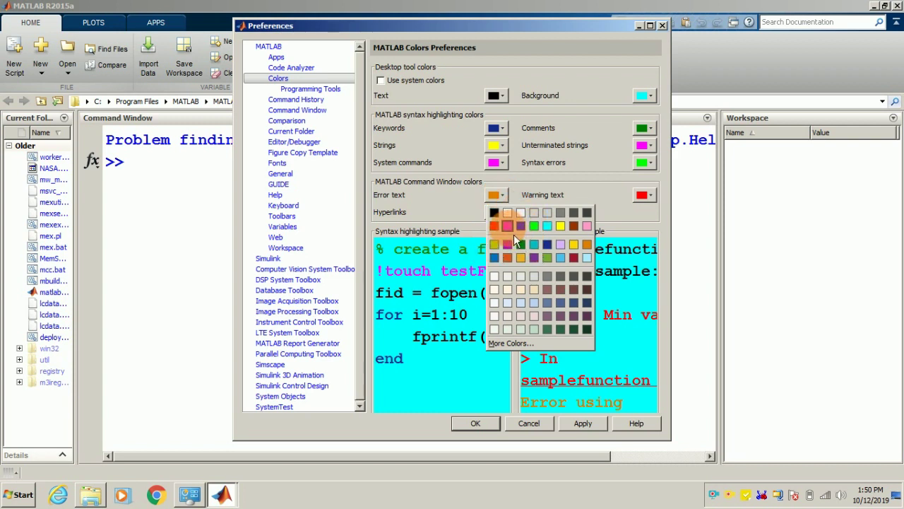
{"action": "left_click", "coordinate": [506, 226]}
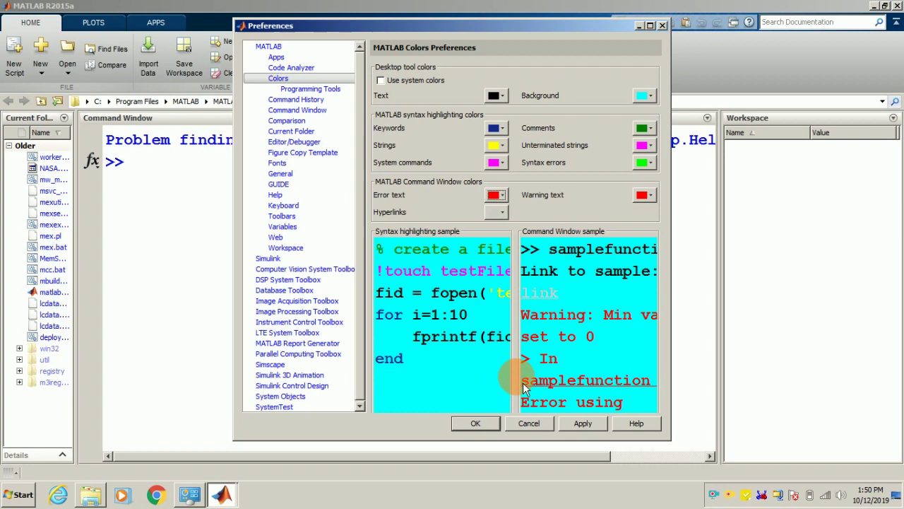
{"action": "left_click", "coordinate": [587, 423]}
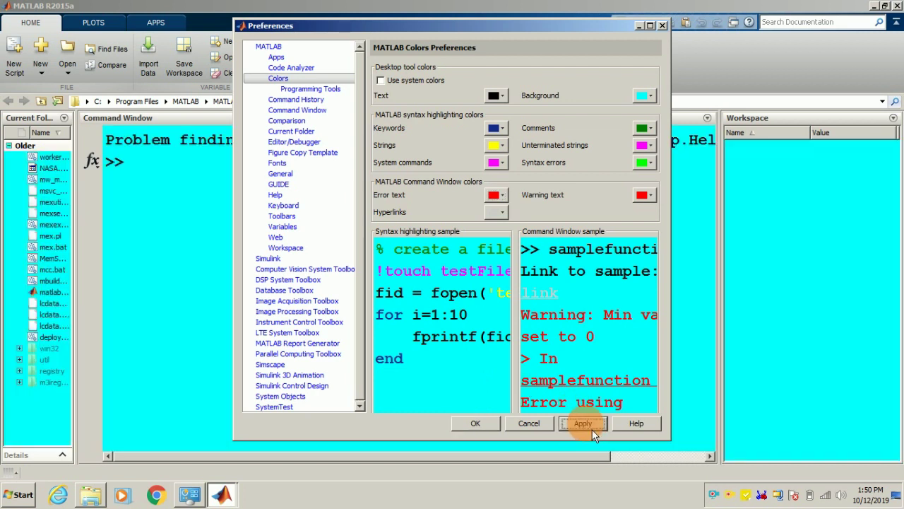
{"action": "left_click", "coordinate": [475, 423]}
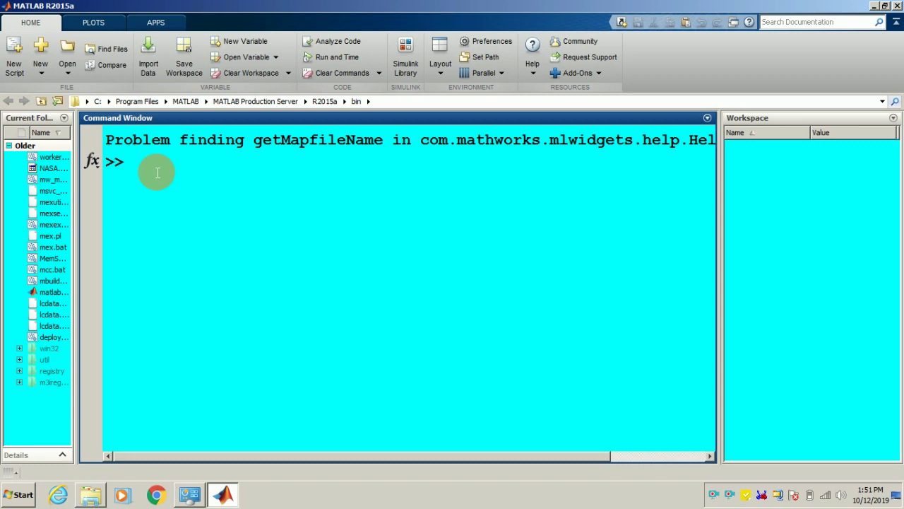
- Clear the Command Window with clc and assign x = 5 and y = 7
{"action": "type", "text": "clc"}
{"action": "key", "text": "Return"}
{"action": "type", "text": "x"}
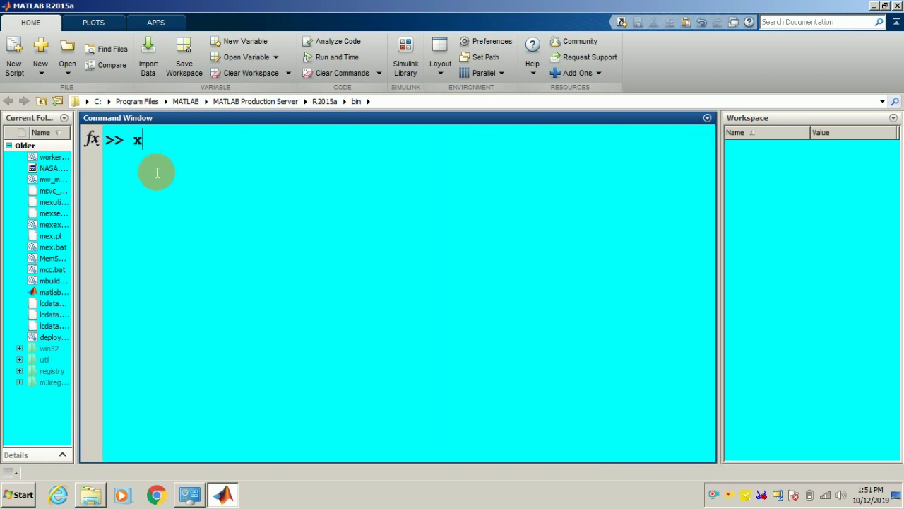
{"action": "type", "text": "="}
{"action": "type", "text": "5"}
{"action": "key", "text": "Return"}
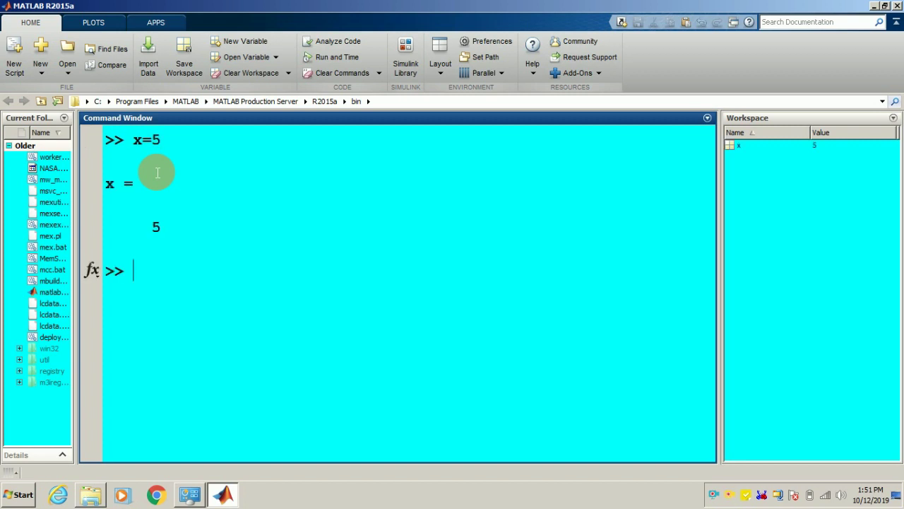
{"action": "type", "text": "y=7"}
{"action": "key", "text": "Return"}
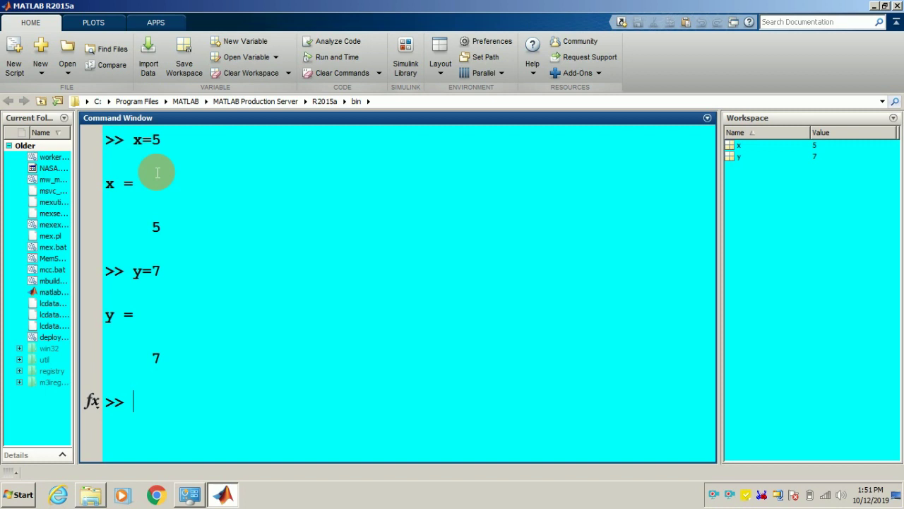
- Run the mistyped s=x+y. to produce an incomplete-expression error, and highlight it
{"action": "type", "text": "s="}
{"action": "type", "text": "x+"}
{"action": "type", "text": "y"}
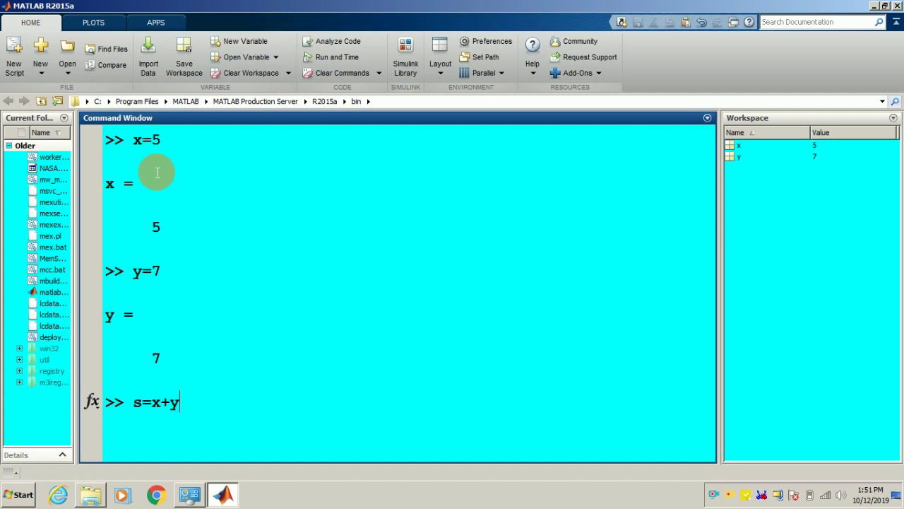
{"action": "type", "text": "."}
{"action": "key", "text": "Return"}
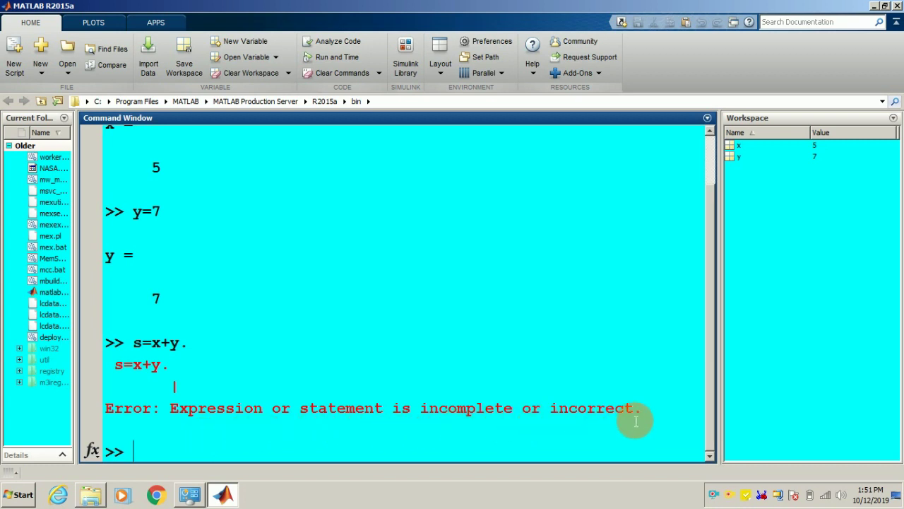
{"action": "left_click_drag", "start_coordinate": [116, 363], "coordinate": [615, 429]}
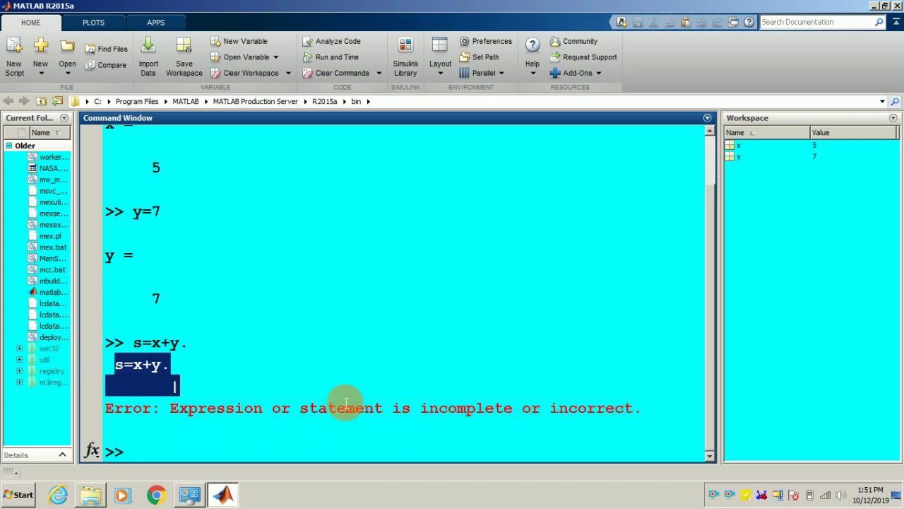
{"action": "left_click", "coordinate": [460, 428]}
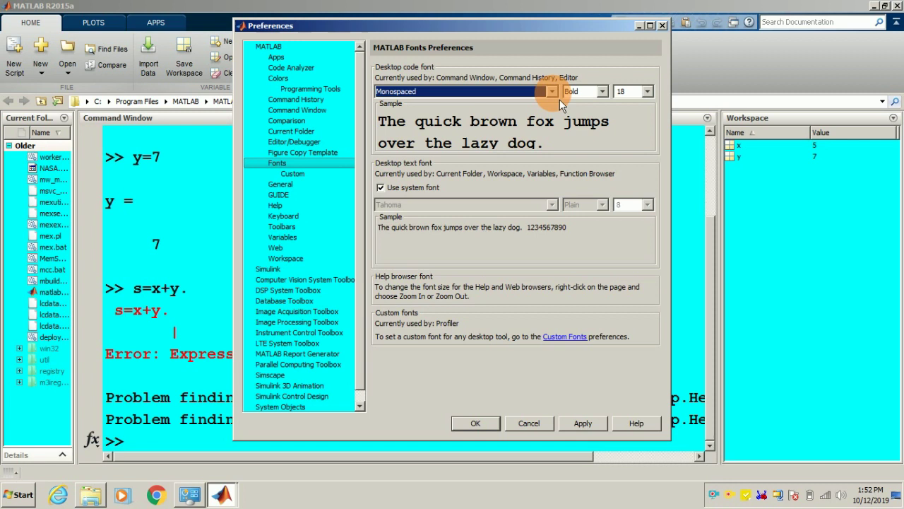
- Try the Plain, Bold and Italic code font styles, settling on Bold Italic
{"action": "left_click", "coordinate": [604, 92]}
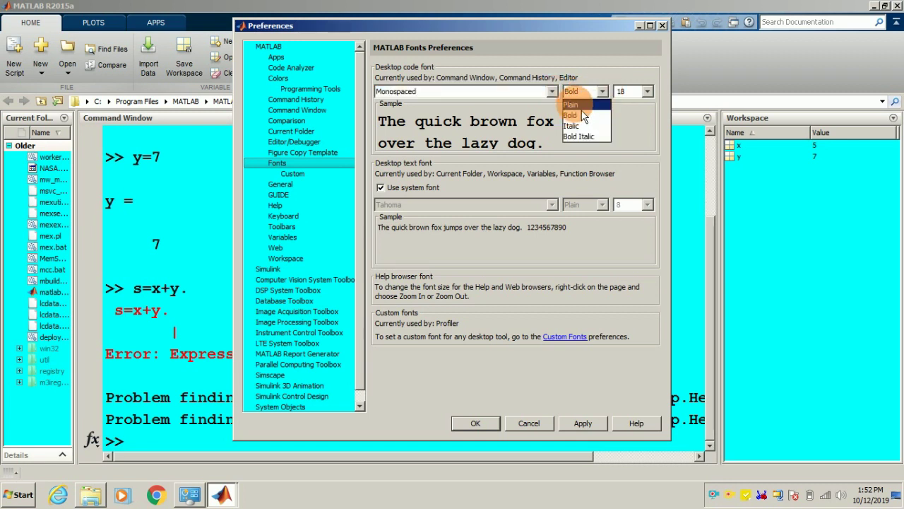
{"action": "left_click", "coordinate": [577, 106]}
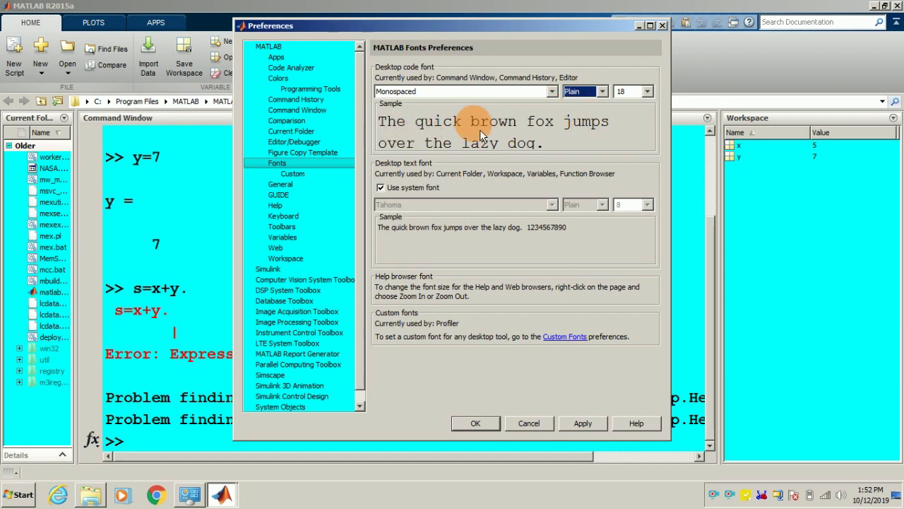
{"action": "left_click", "coordinate": [604, 93]}
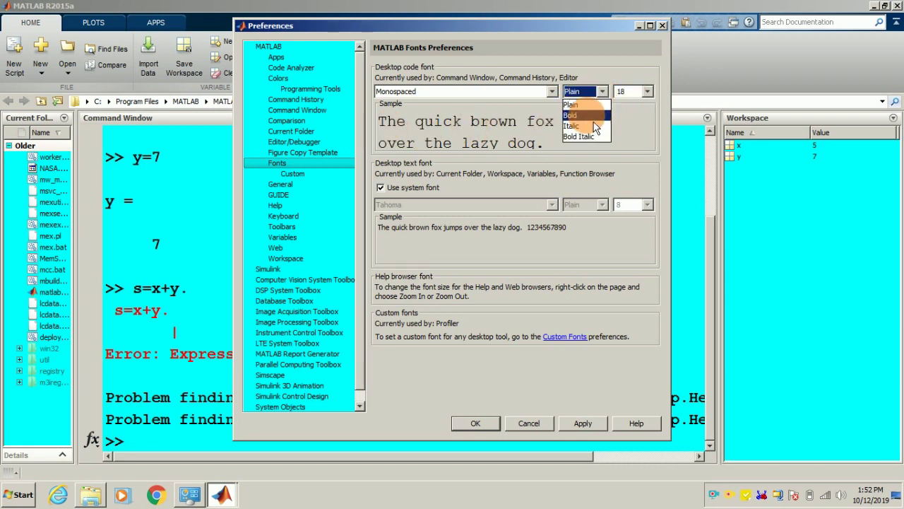
{"action": "left_click", "coordinate": [588, 115]}
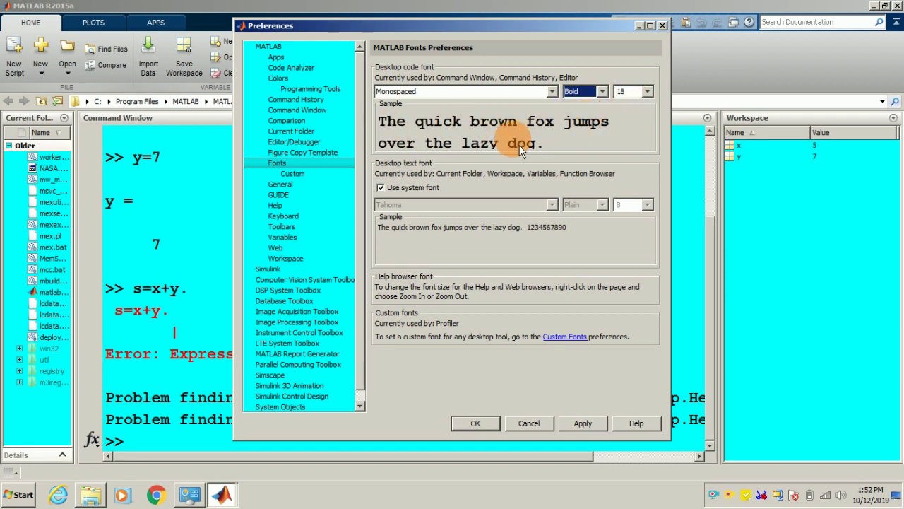
{"action": "left_click", "coordinate": [610, 95]}
{"action": "left_click", "coordinate": [579, 126]}
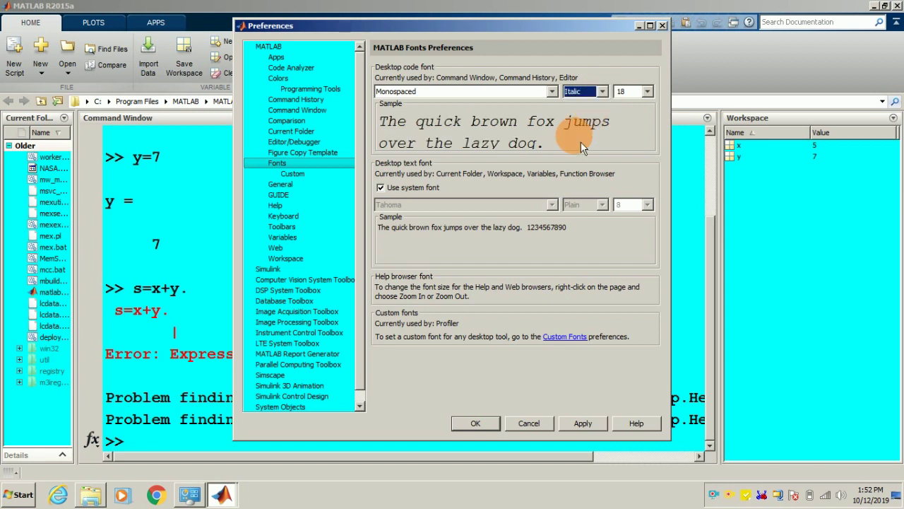
{"action": "left_click", "coordinate": [609, 97]}
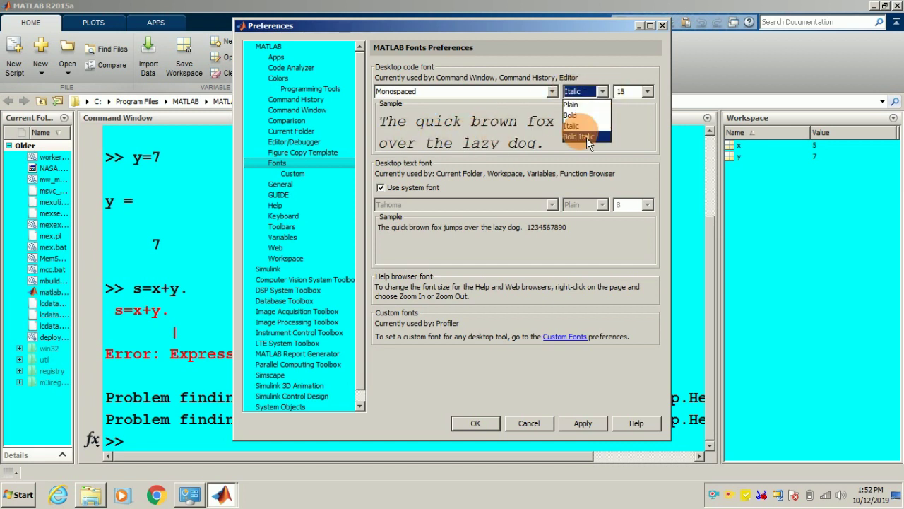
{"action": "left_click", "coordinate": [586, 138]}
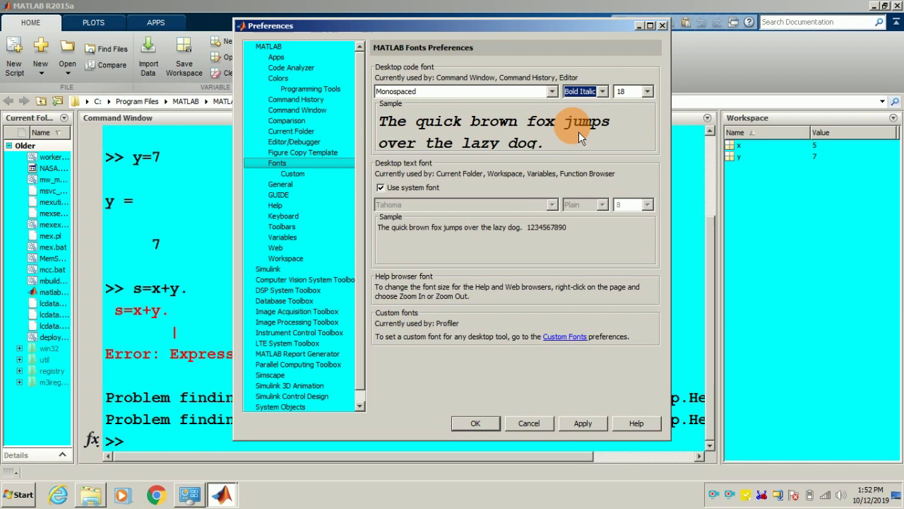
{"action": "left_click", "coordinate": [652, 96]}
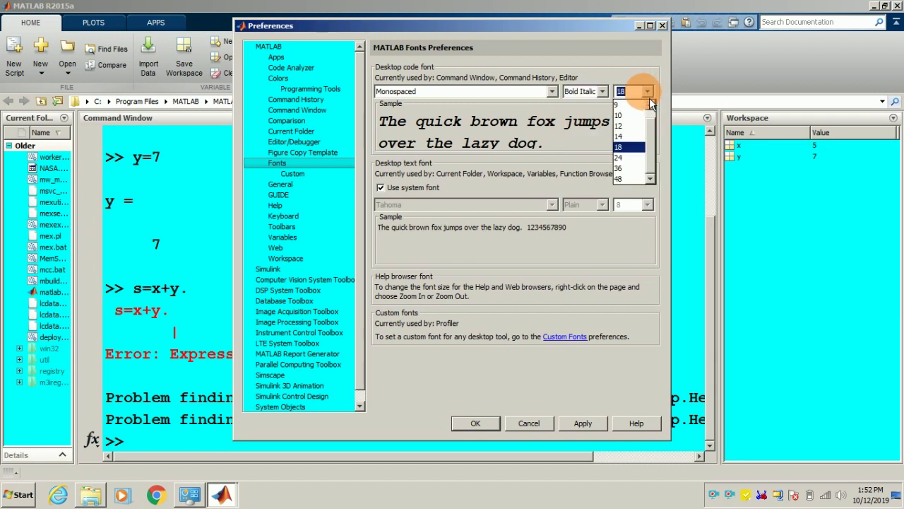
- Set the code font size to 14 after briefly trying 24
{"action": "left_click", "coordinate": [631, 161]}
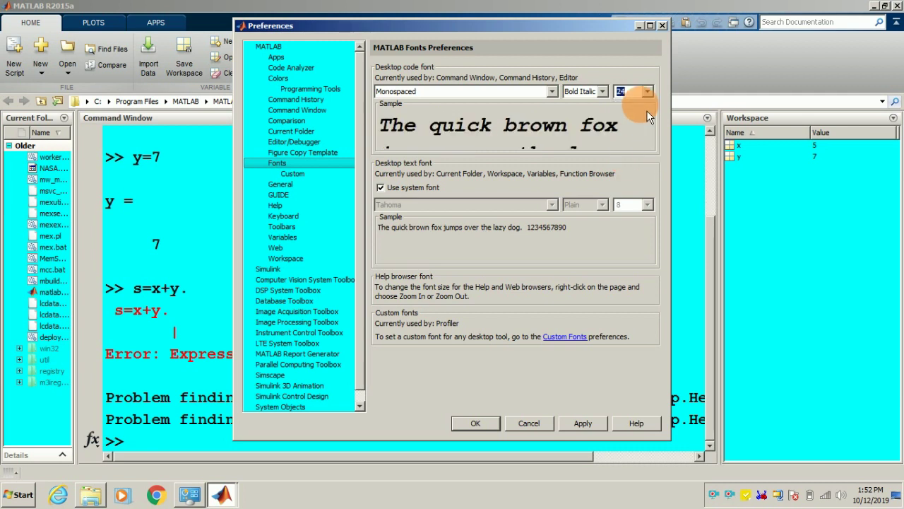
{"action": "left_click", "coordinate": [648, 92]}
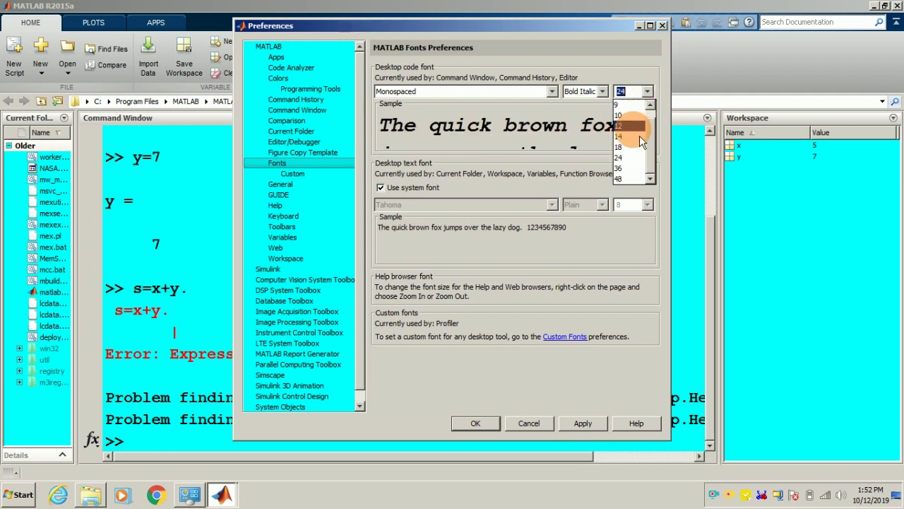
{"action": "left_click", "coordinate": [638, 141]}
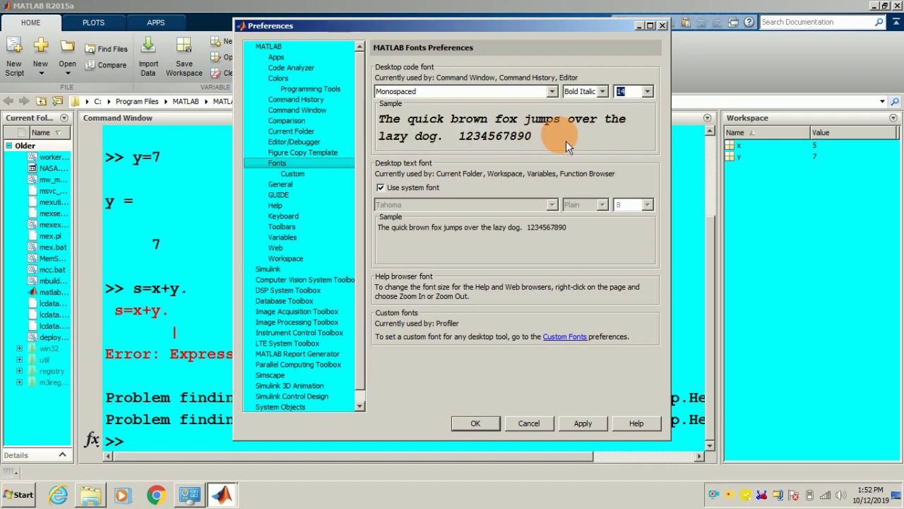
- Preview MS Mincho and MoolBoran, then apply Monospaced as the code font
{"action": "left_click", "coordinate": [551, 92]}
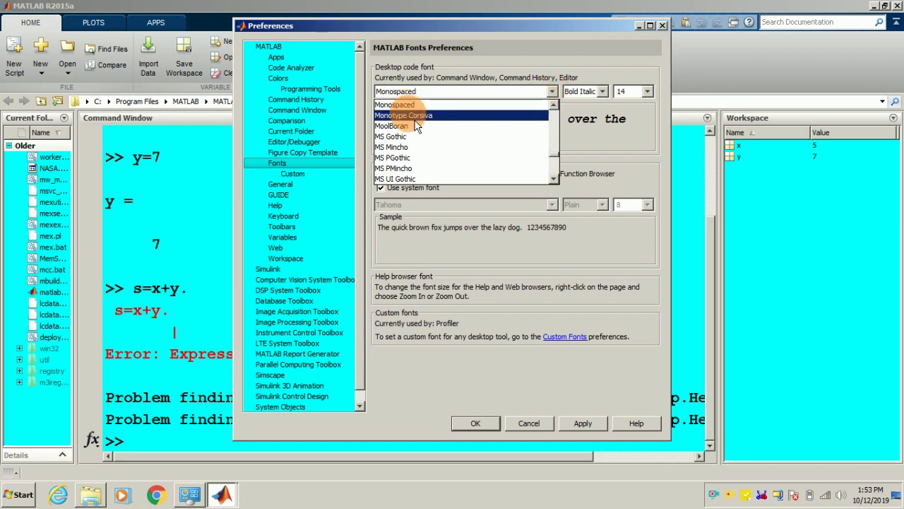
{"action": "left_click", "coordinate": [410, 147]}
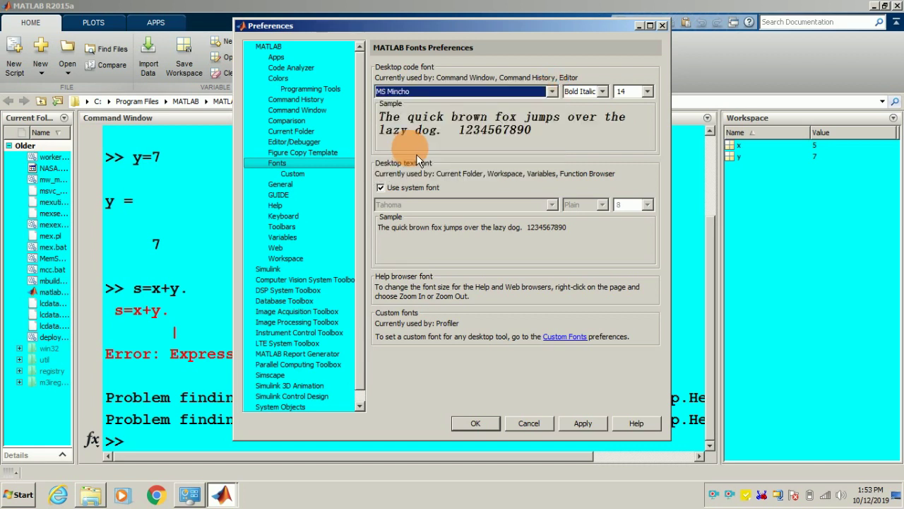
{"action": "left_click", "coordinate": [552, 92]}
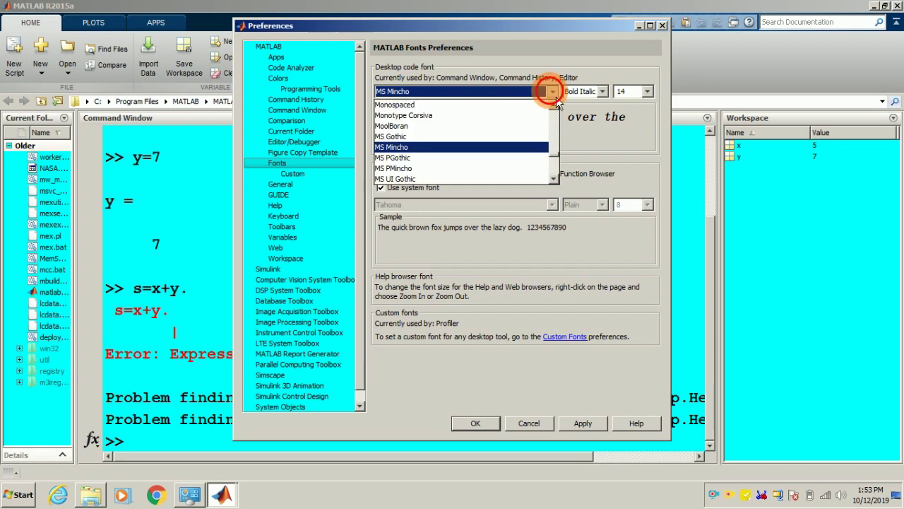
{"action": "left_click", "coordinate": [522, 131]}
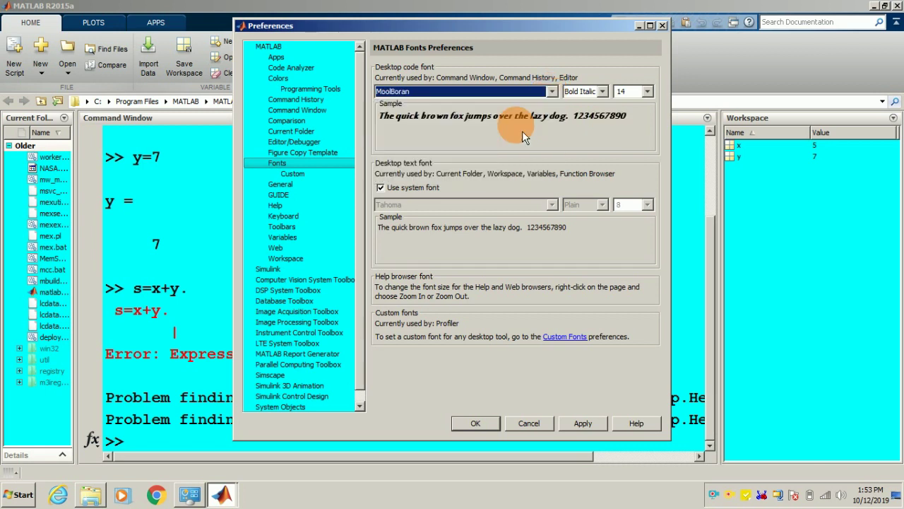
{"action": "left_click", "coordinate": [552, 92]}
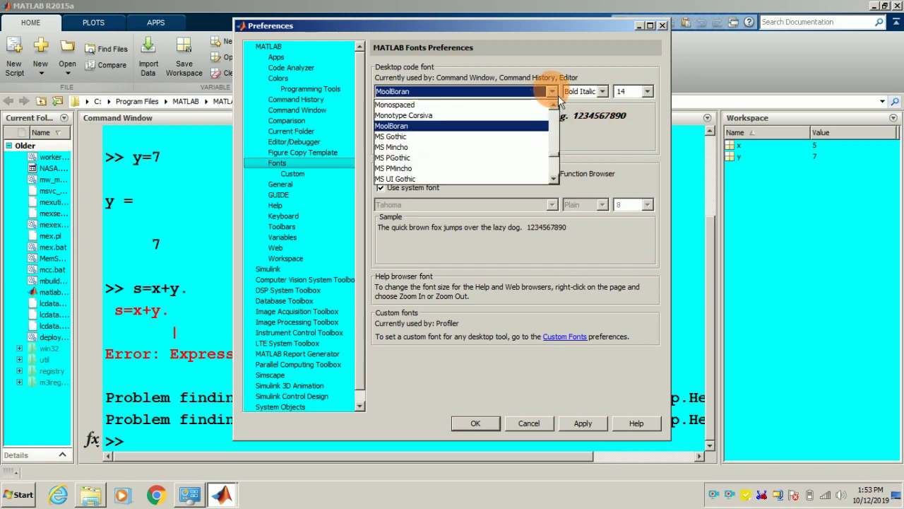
{"action": "left_click", "coordinate": [504, 107]}
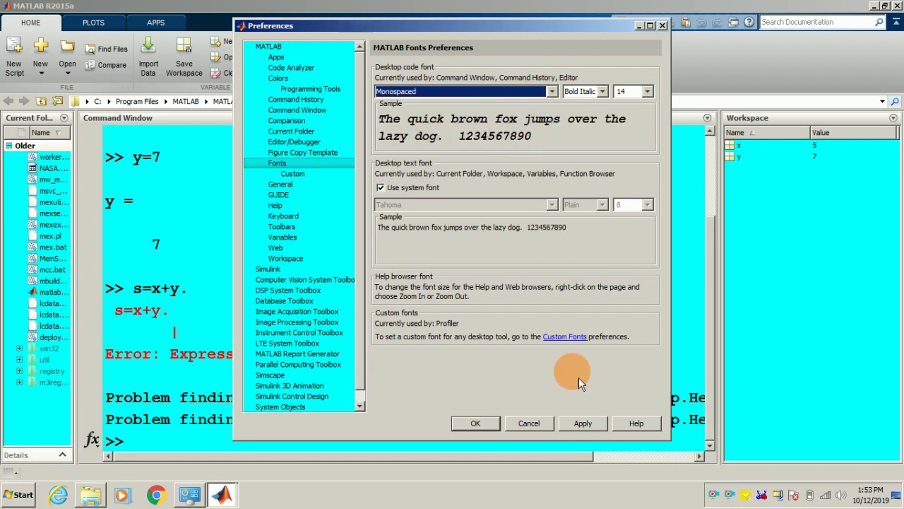
{"action": "left_click", "coordinate": [583, 423]}
{"action": "left_click", "coordinate": [476, 424]}
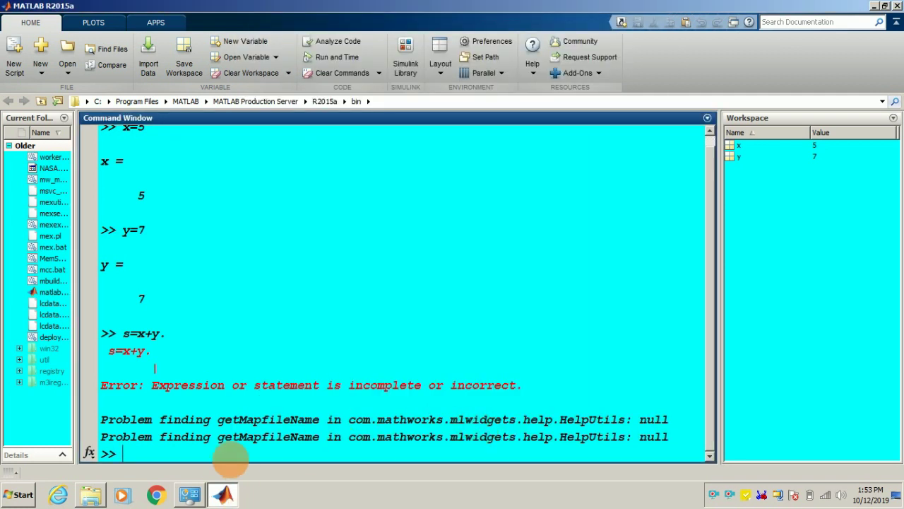
- Clear the Command Window and assign x = 9
{"action": "type", "text": "clc"}
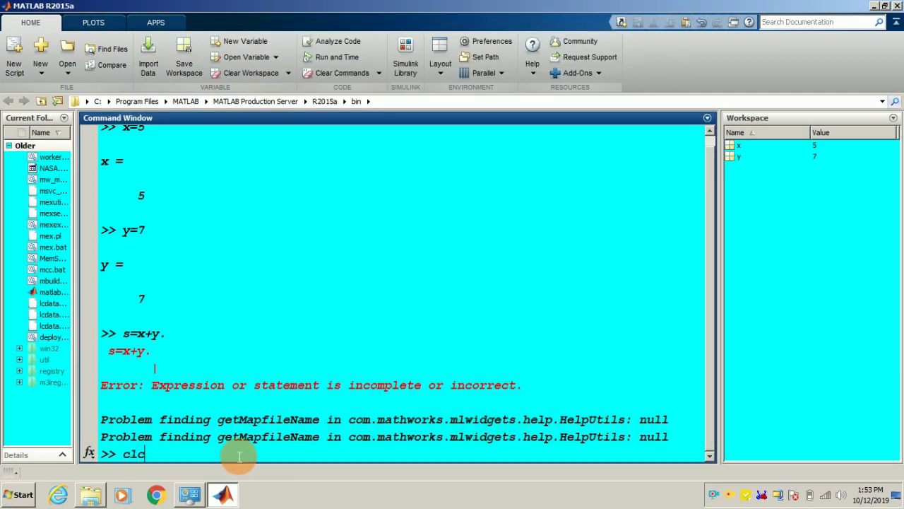
{"action": "key", "text": "Return"}
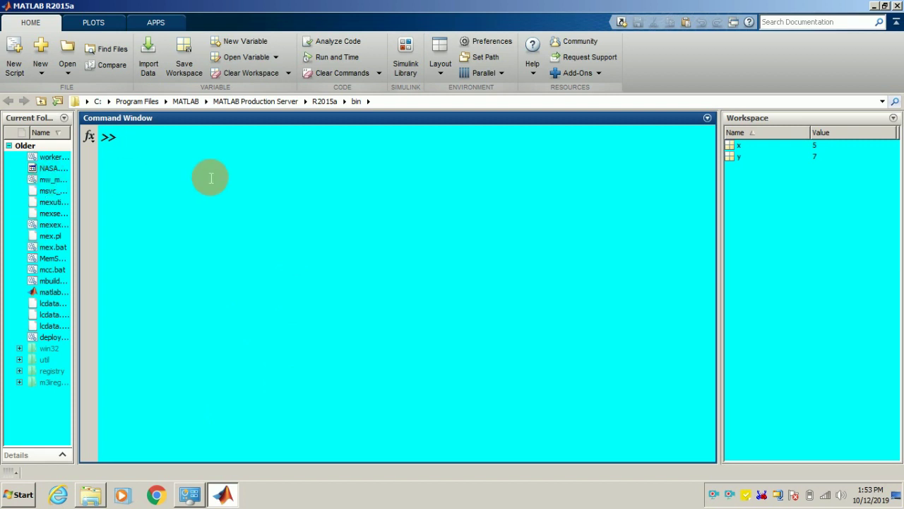
{"action": "type", "text": "x="}
{"action": "type", "text": "9"}
{"action": "key", "text": "Return"}
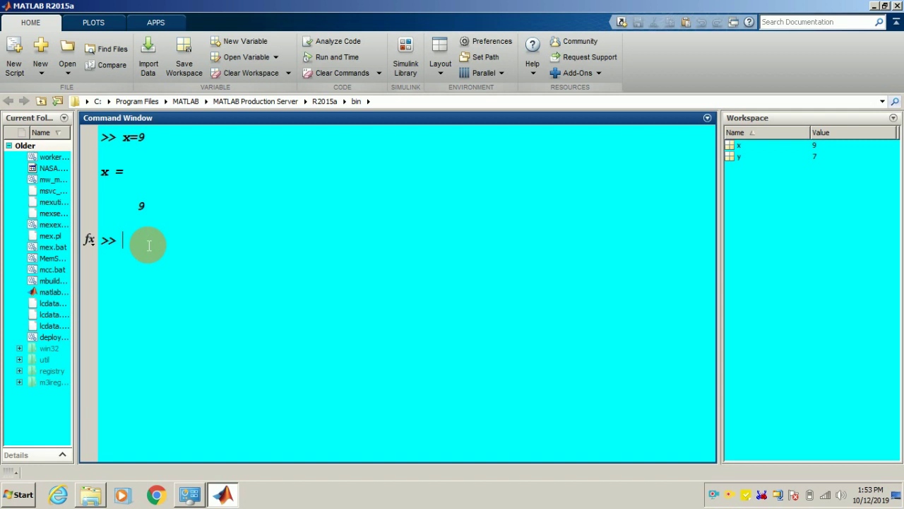
- Clear the Command Window again and empty the workspace with clear all
{"action": "type", "text": "clc"}
{"action": "key", "text": "Return"}
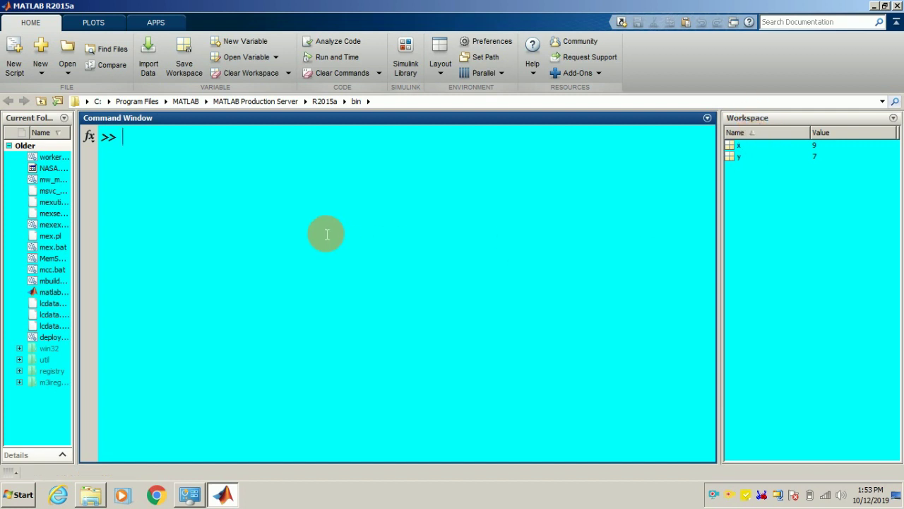
{"action": "type", "text": "clea"}
{"action": "type", "text": "r all"}
{"action": "key", "text": "Return"}
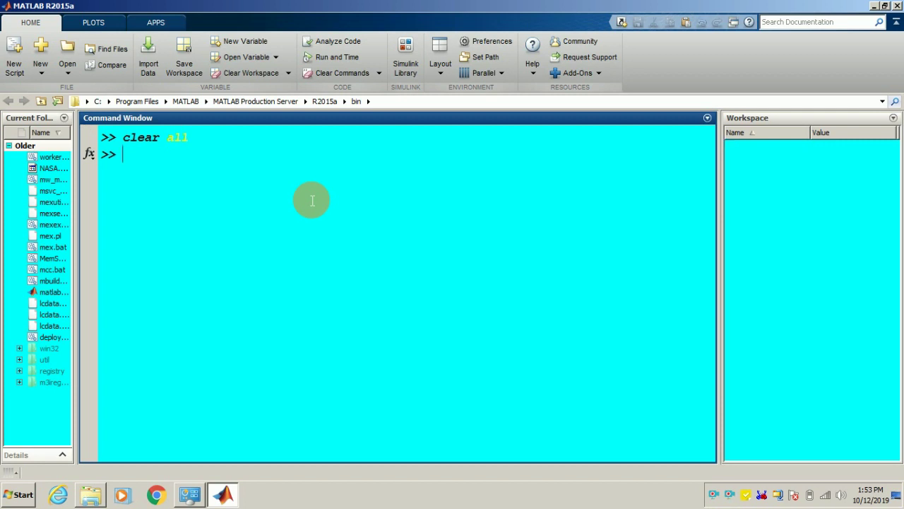